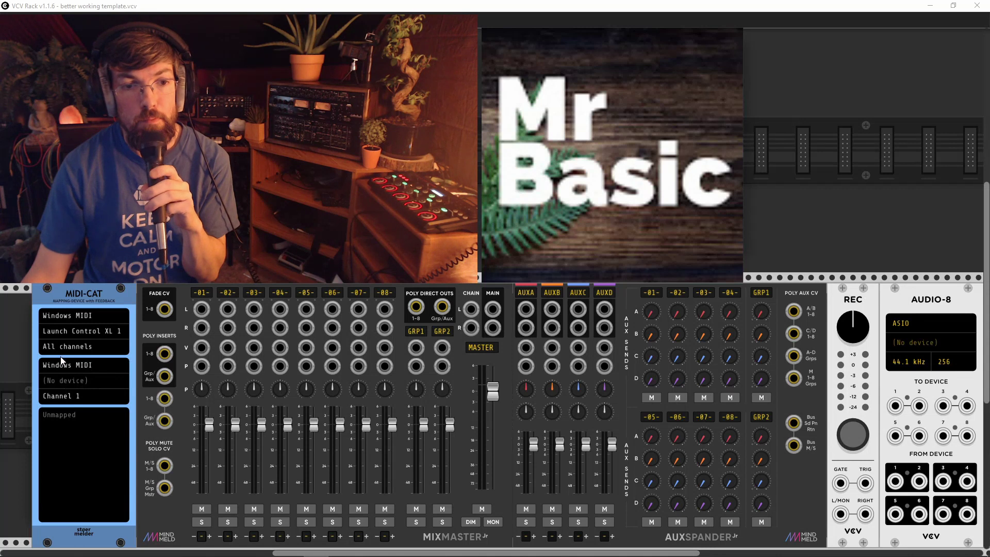
Map Launch Control buttons to MixMaster Jr mute and solo for channels 1–4 and 6, plus channel 7 mute.
{"action": "left_click", "coordinate": [66, 416]}
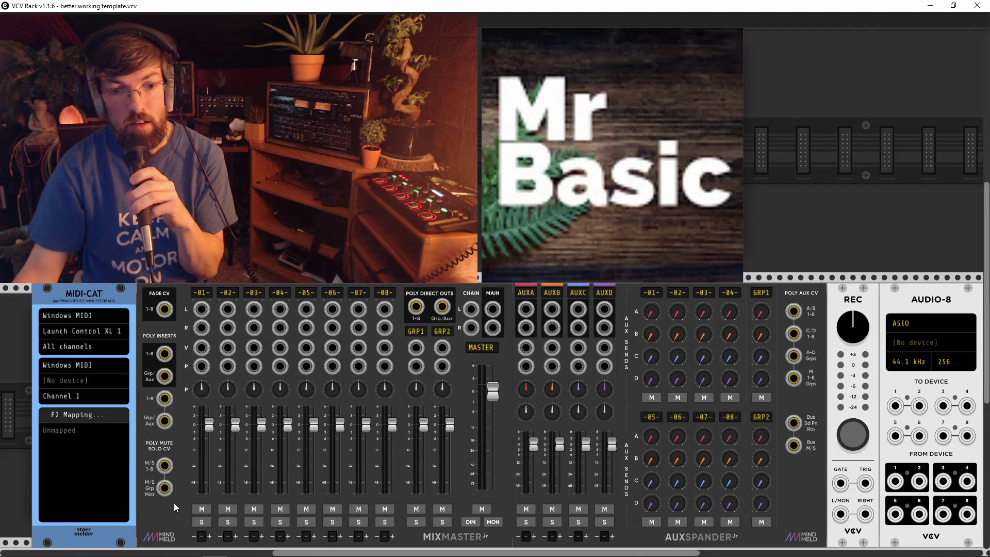
{"action": "left_click", "coordinate": [203, 509]}
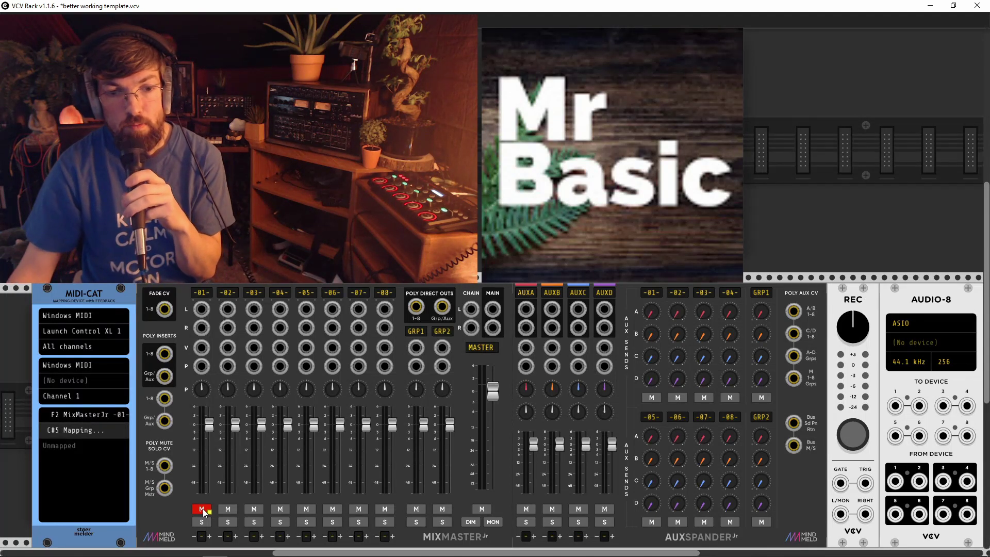
{"action": "left_click", "coordinate": [203, 522]}
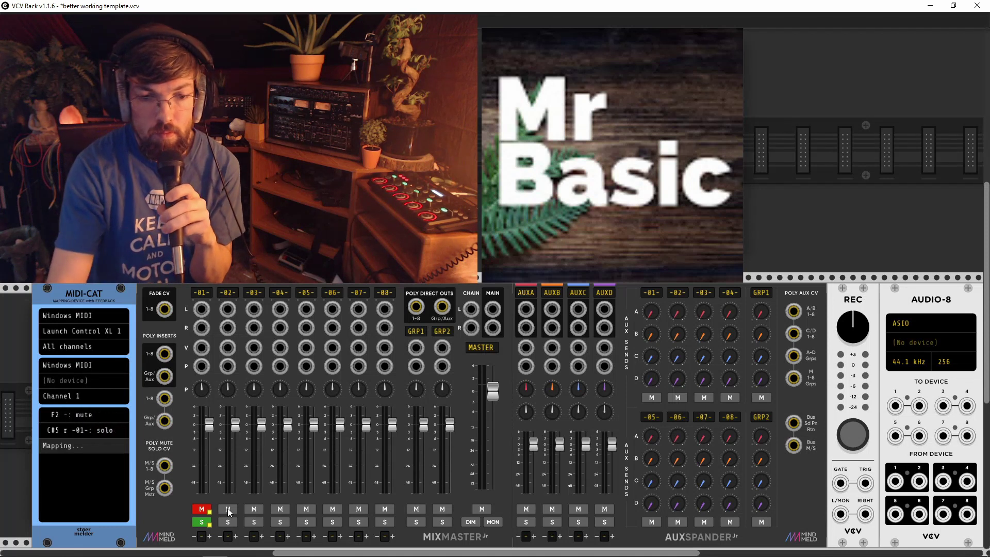
{"action": "left_click", "coordinate": [224, 510]}
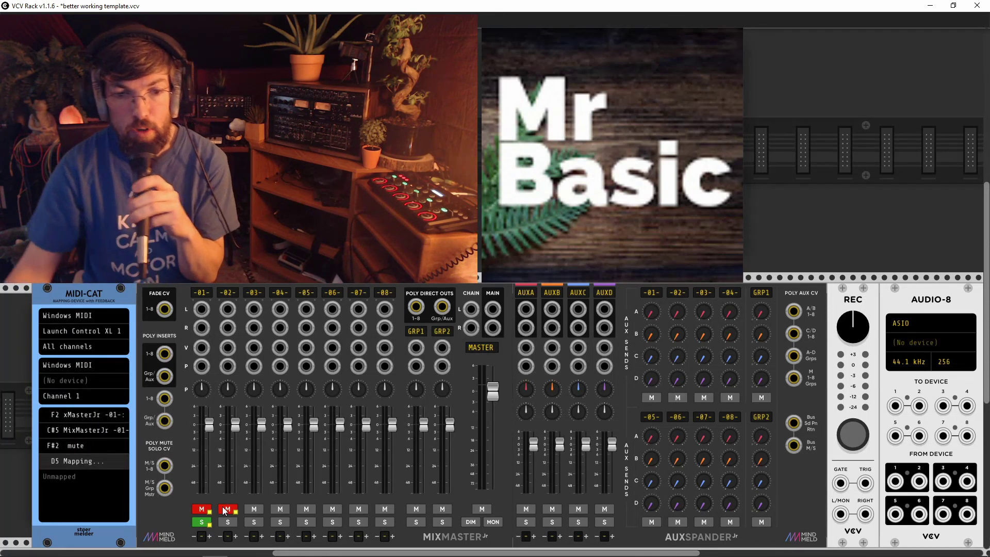
{"action": "left_click", "coordinate": [228, 521]}
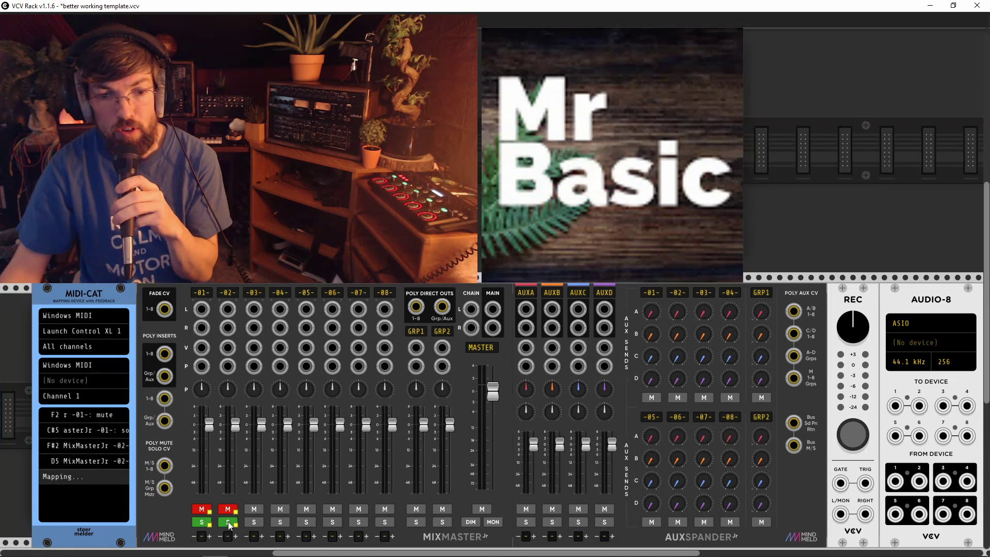
{"action": "left_click", "coordinate": [258, 510]}
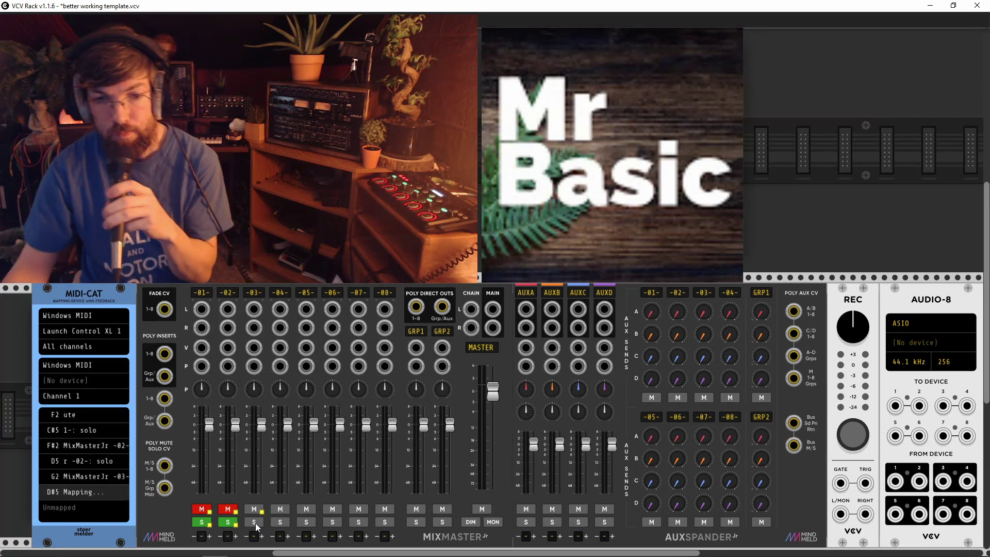
{"action": "left_click", "coordinate": [255, 523]}
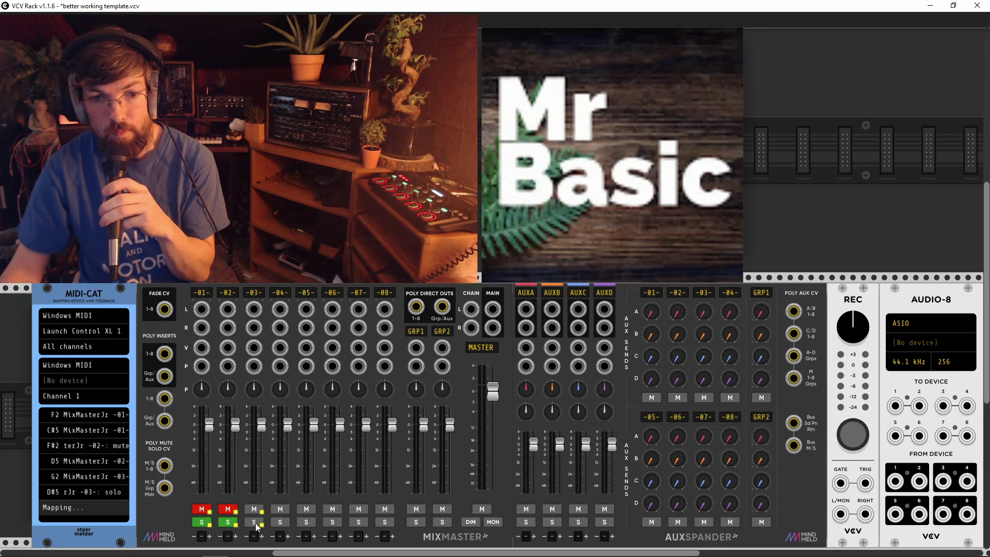
{"action": "left_click", "coordinate": [283, 509]}
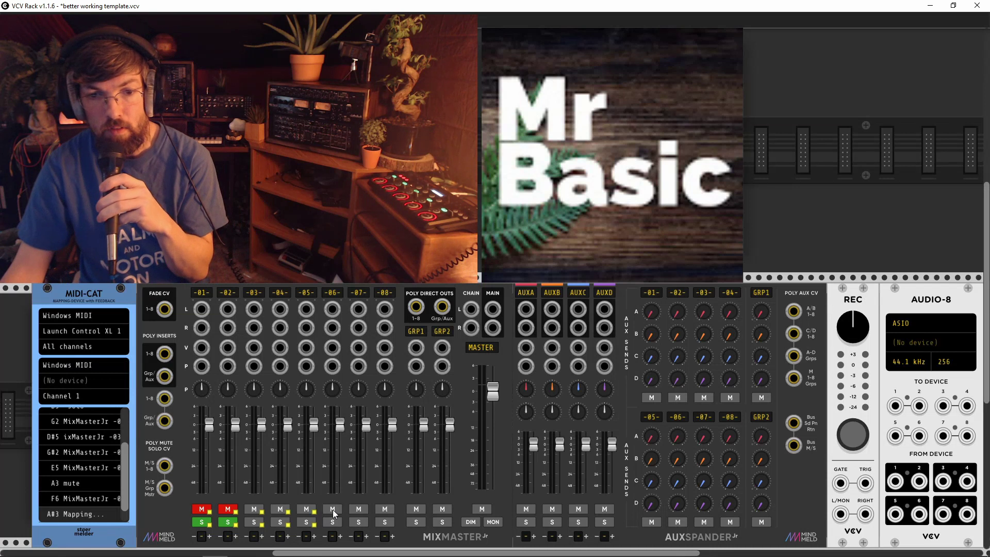
{"action": "left_click", "coordinate": [333, 509]}
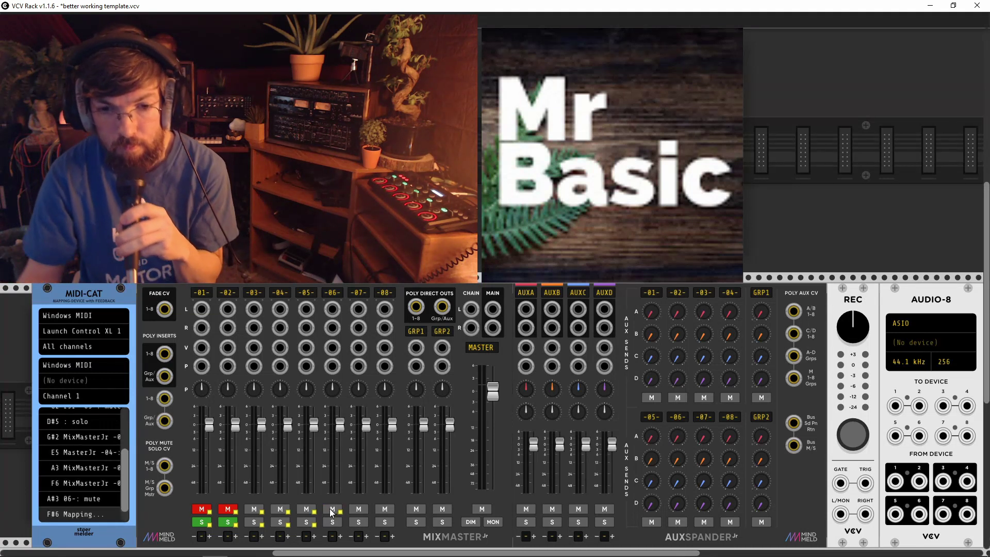
{"action": "left_click", "coordinate": [330, 521]}
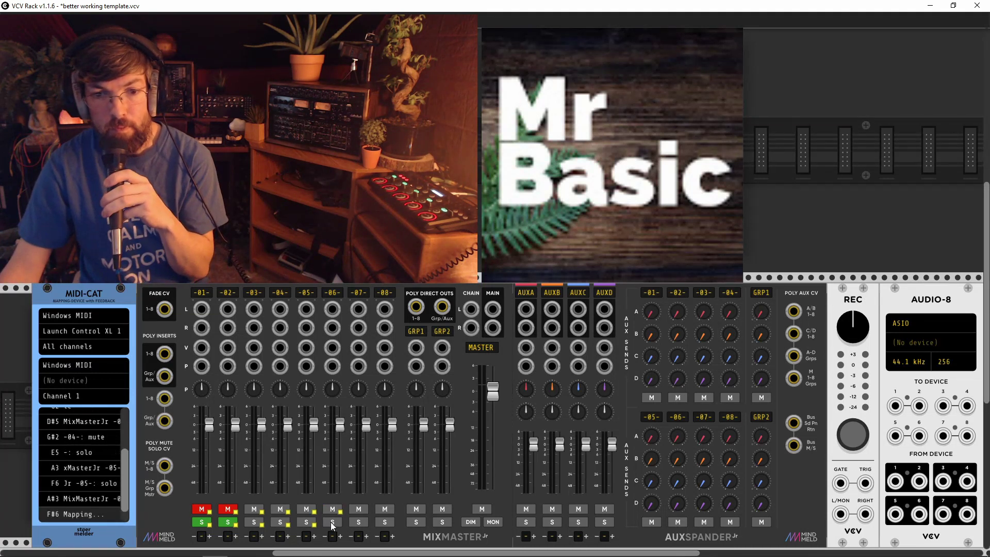
{"action": "left_click", "coordinate": [354, 510]}
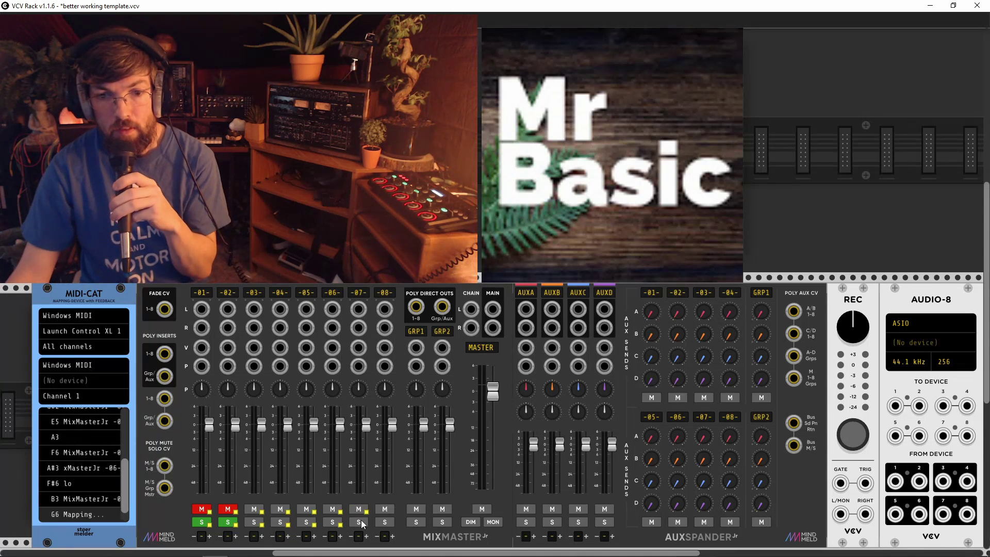
Map a controller button (G6) to MixMaster Jr channel 7's solo.
{"action": "left_click", "coordinate": [360, 521]}
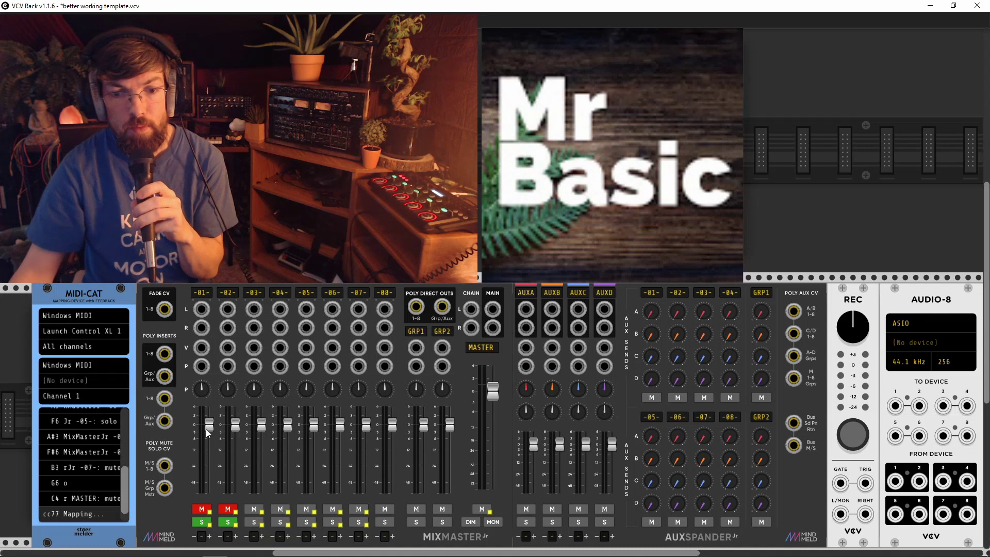
Map MixMaster Jr faders for channels 01–07 and master to cc77 through cc84.
{"action": "left_click", "coordinate": [210, 426]}
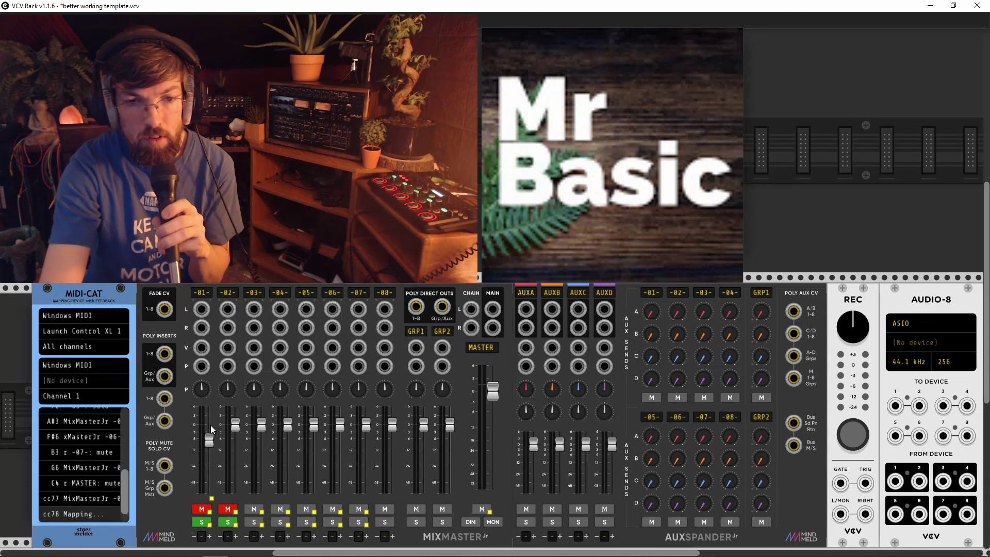
{"action": "left_click", "coordinate": [234, 425]}
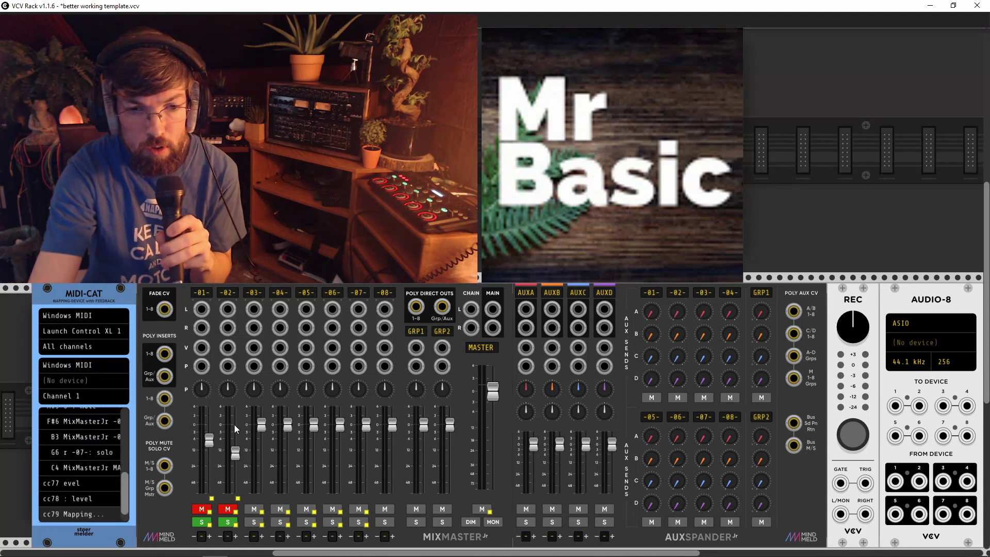
{"action": "left_click", "coordinate": [262, 424]}
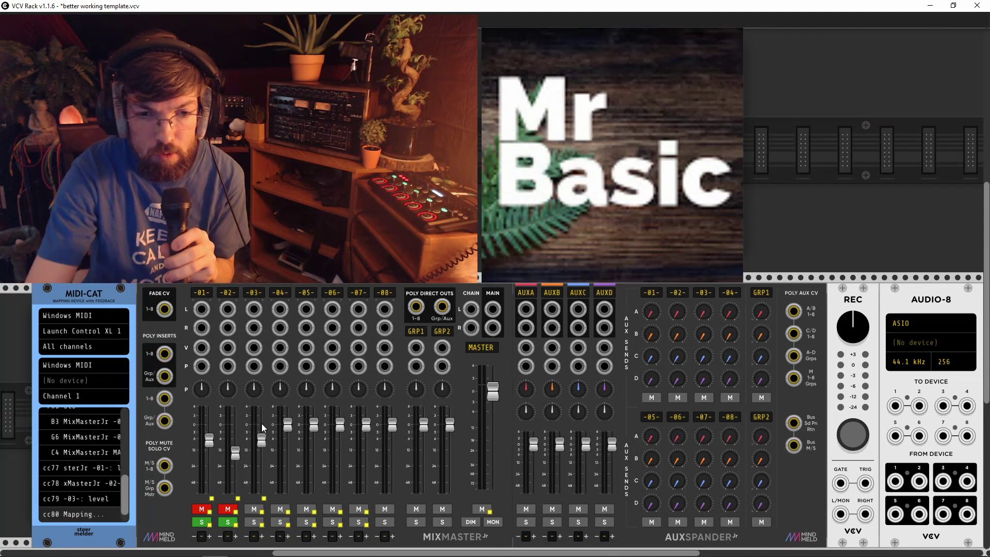
{"action": "left_click", "coordinate": [287, 425]}
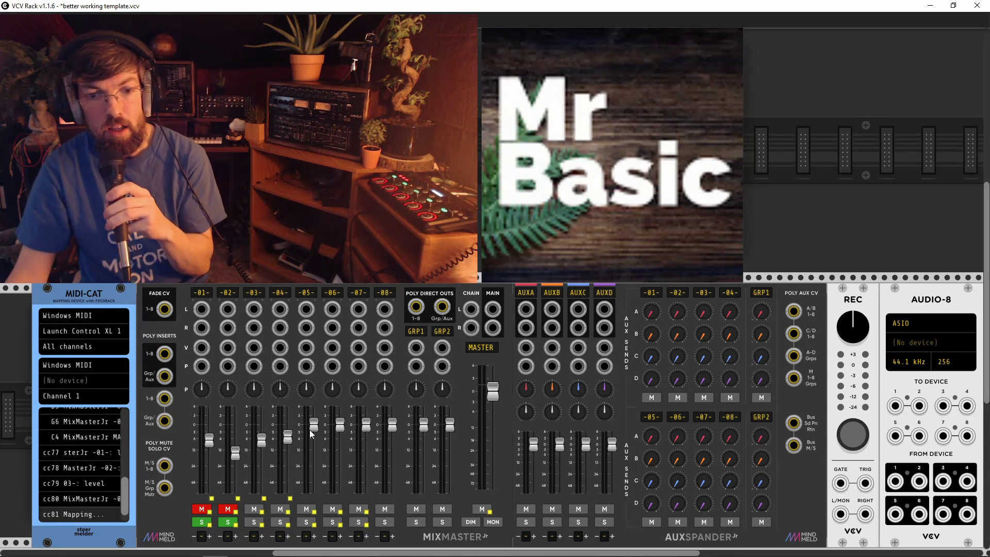
{"action": "left_click", "coordinate": [313, 424]}
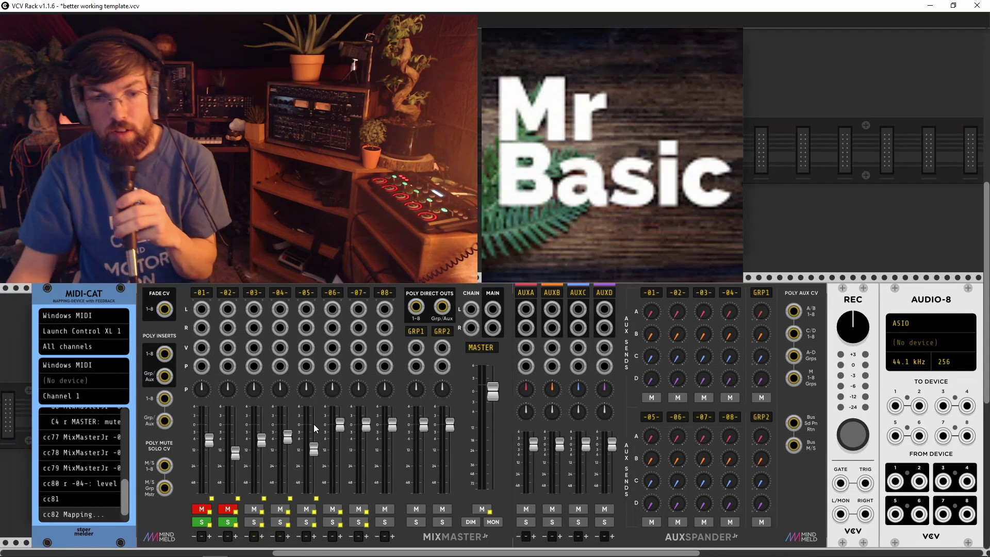
{"action": "left_click", "coordinate": [339, 423]}
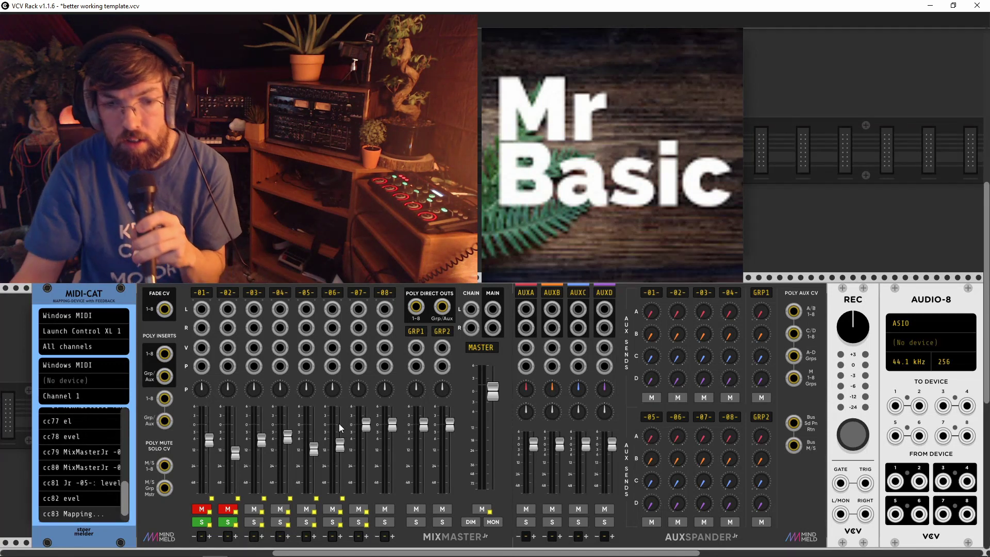
{"action": "left_click", "coordinate": [366, 425]}
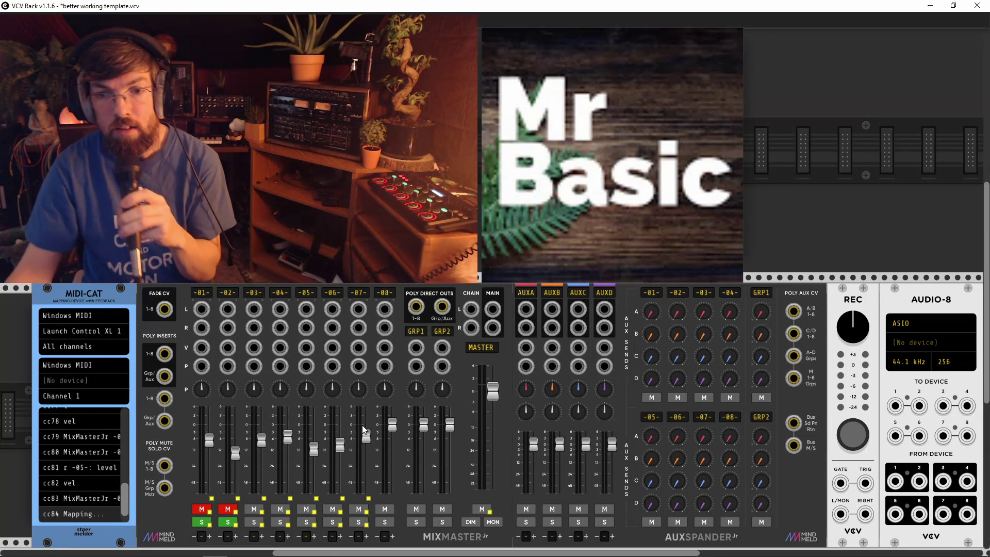
{"action": "left_click", "coordinate": [492, 391]}
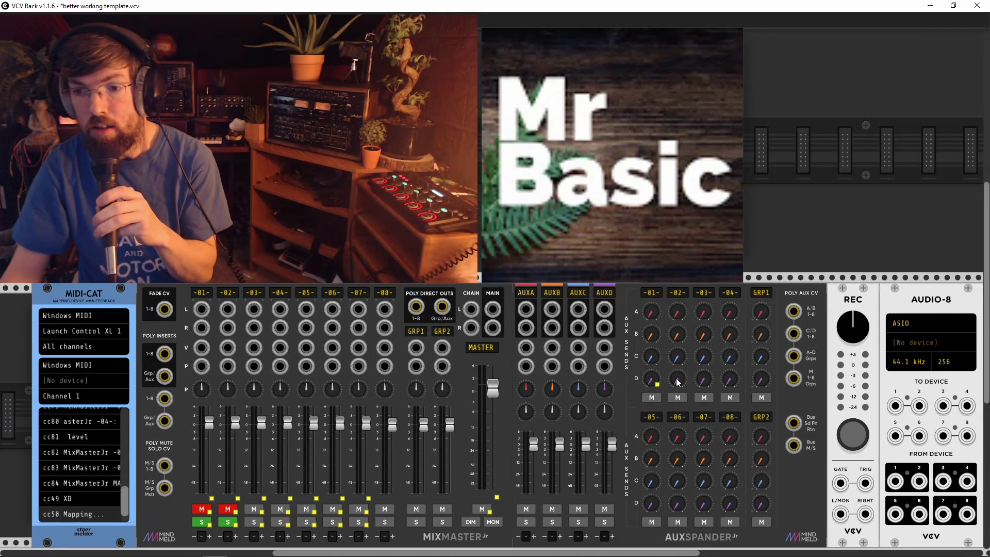
Map AuxSpander Jr Send D knobs for channels 02–07 to cc50 through cc55.
{"action": "left_click", "coordinate": [677, 380]}
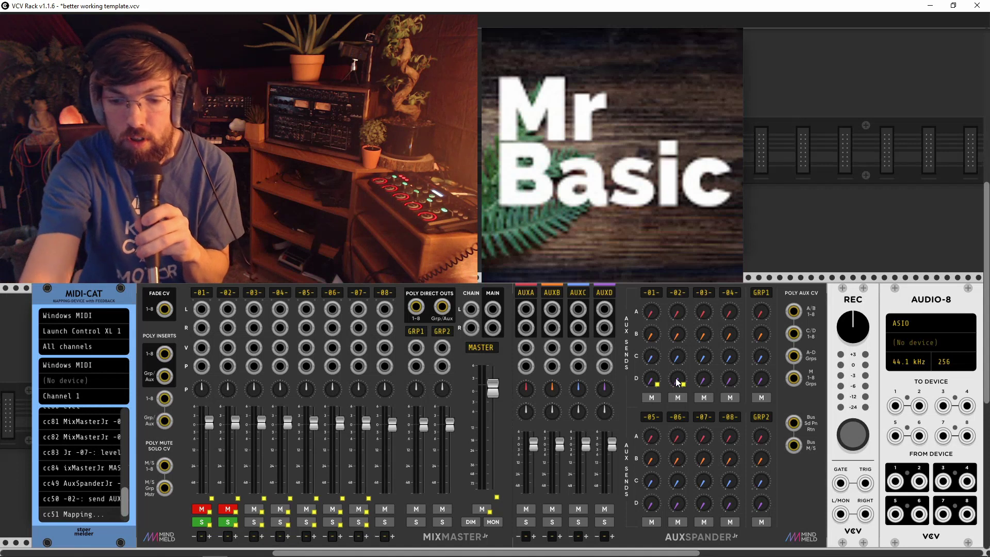
{"action": "left_click", "coordinate": [704, 381]}
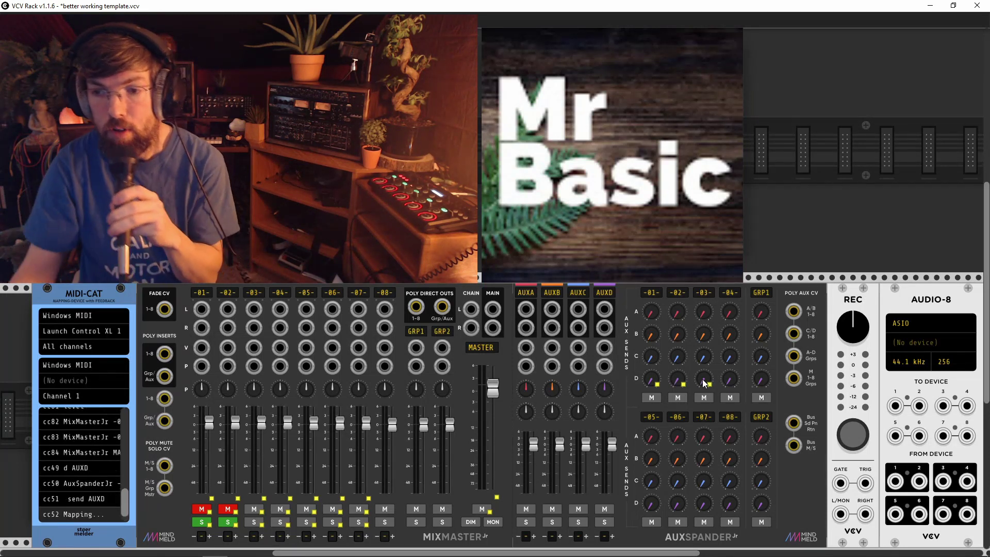
{"action": "left_click", "coordinate": [729, 381]}
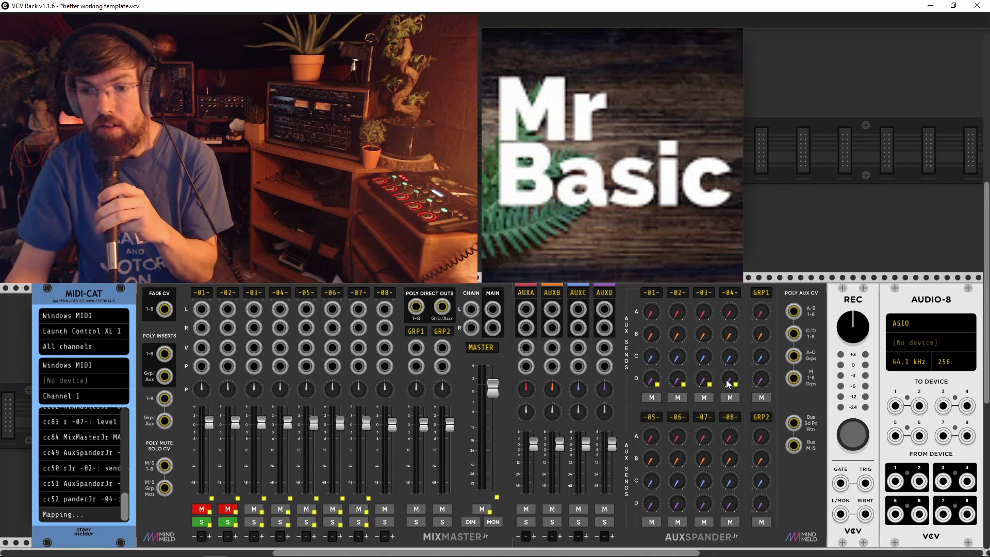
{"action": "left_click", "coordinate": [653, 504]}
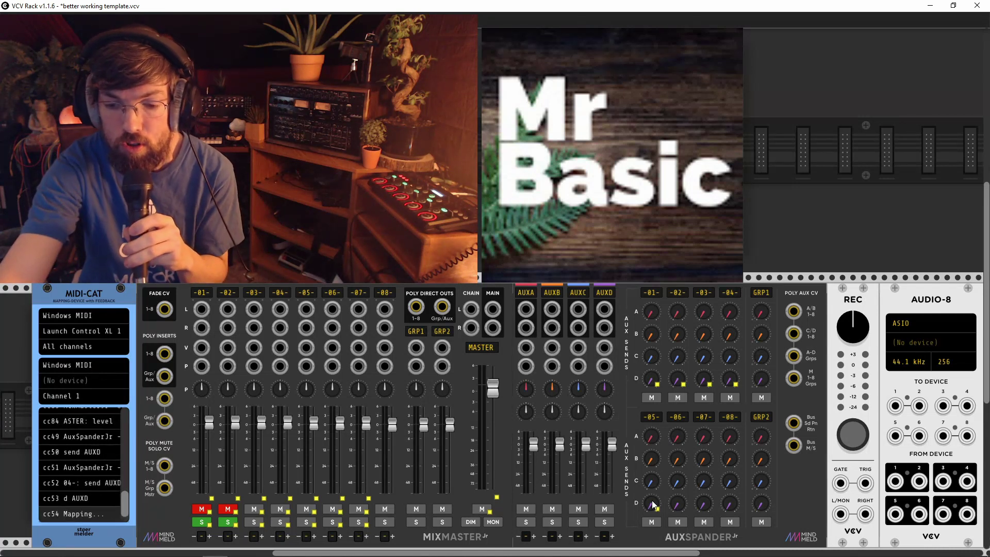
{"action": "left_click", "coordinate": [678, 503]}
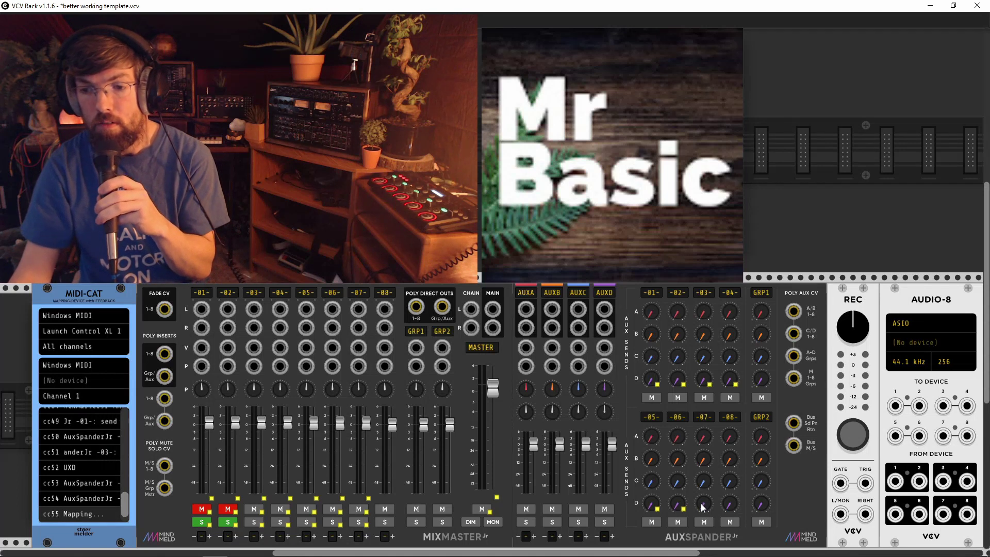
{"action": "left_click", "coordinate": [703, 506]}
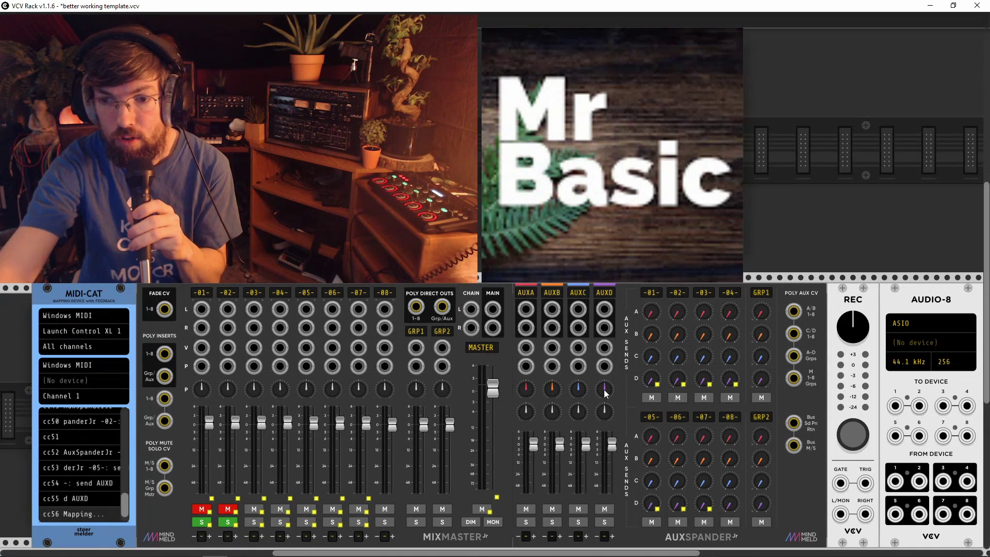
Map the global AUXD knob to cc56.
{"action": "left_click", "coordinate": [604, 389]}
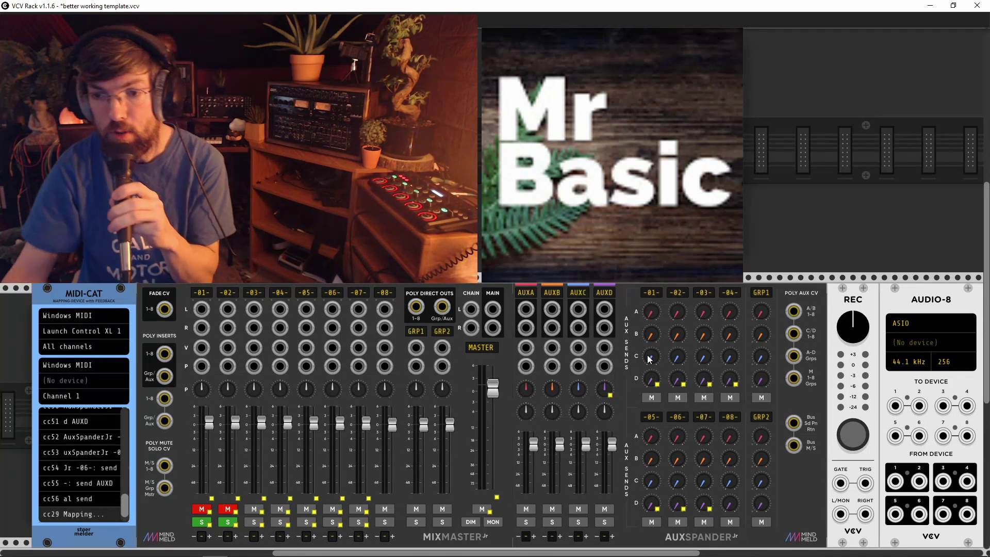
Map AuxSpander Jr Send C knobs for channels 01–05 to cc29 through cc33.
{"action": "left_click", "coordinate": [651, 357]}
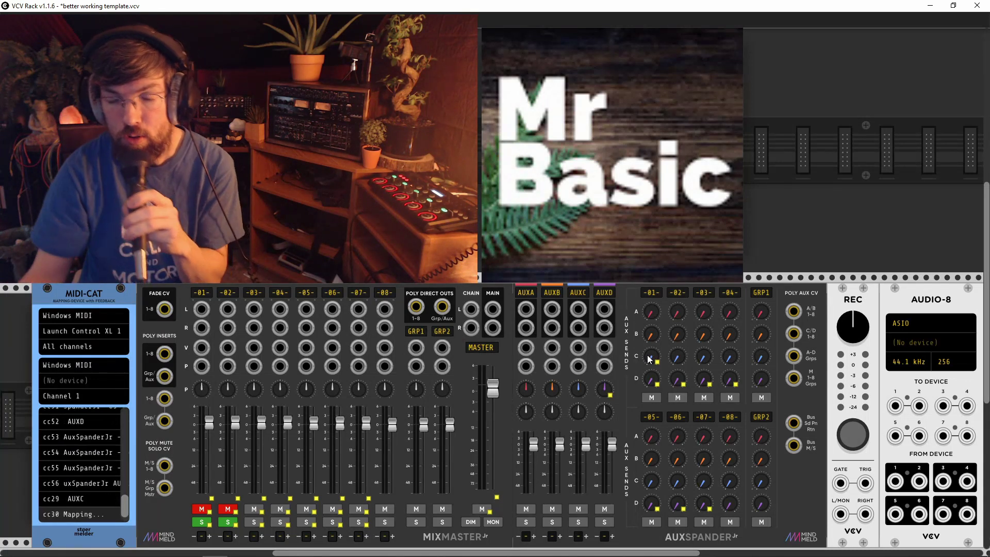
{"action": "left_click", "coordinate": [677, 359]}
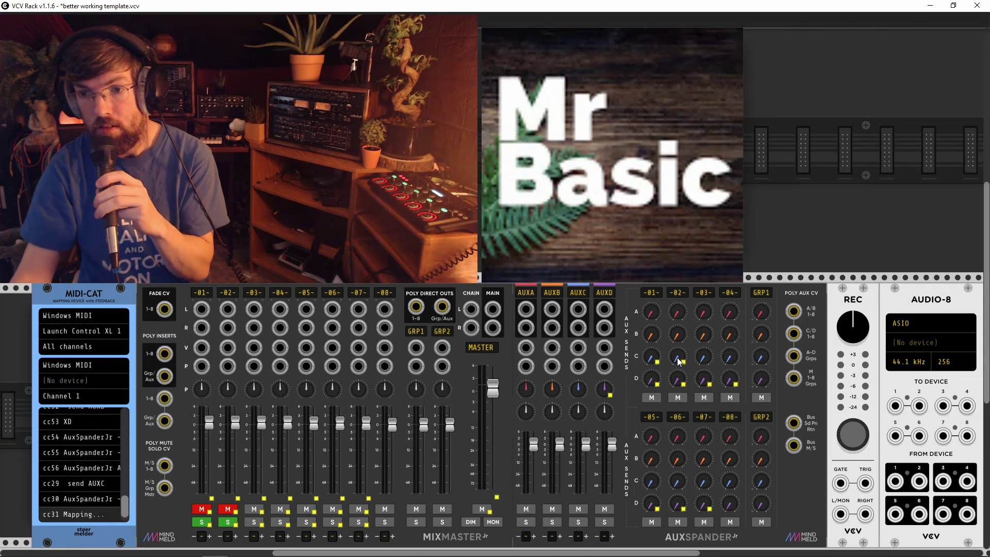
{"action": "left_click", "coordinate": [705, 358]}
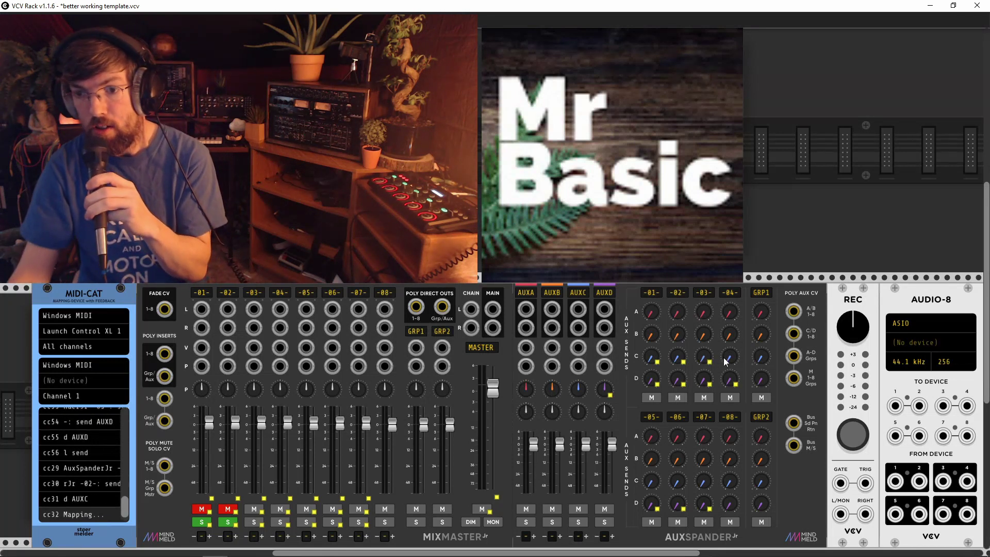
{"action": "left_click", "coordinate": [728, 357]}
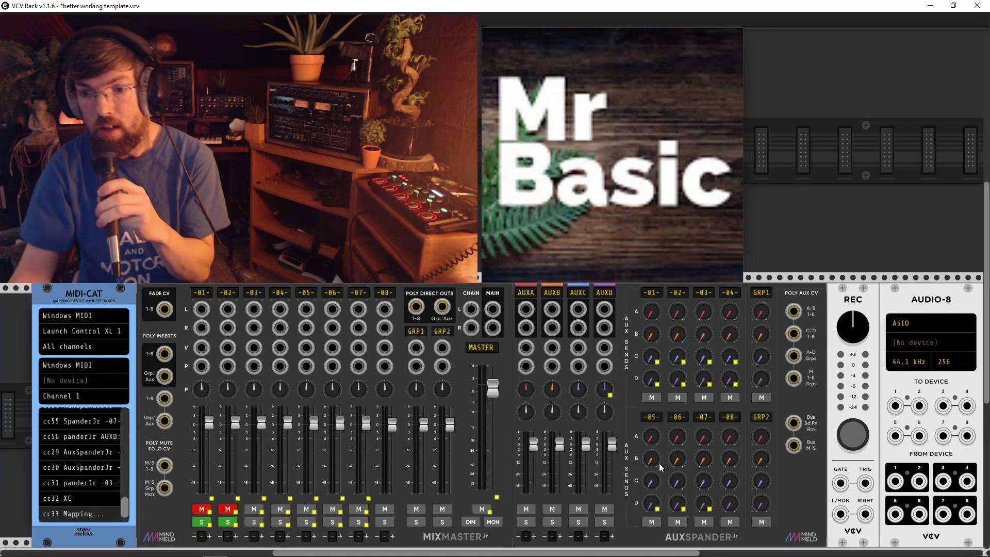
{"action": "left_click", "coordinate": [651, 480]}
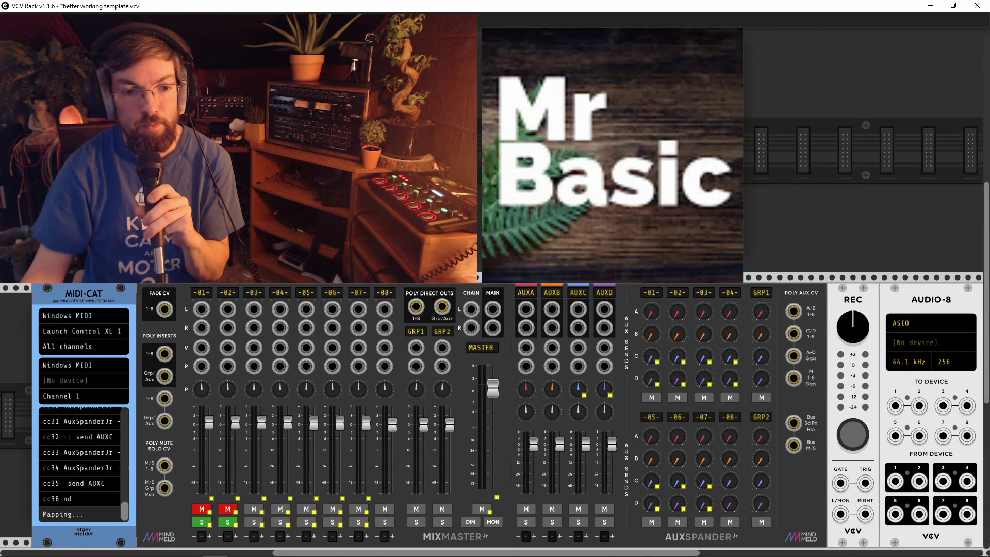
Cancel MIDI-CAT's pending 'Mapping...' slot so it stays unmapped.
{"action": "left_click", "coordinate": [11, 449]}
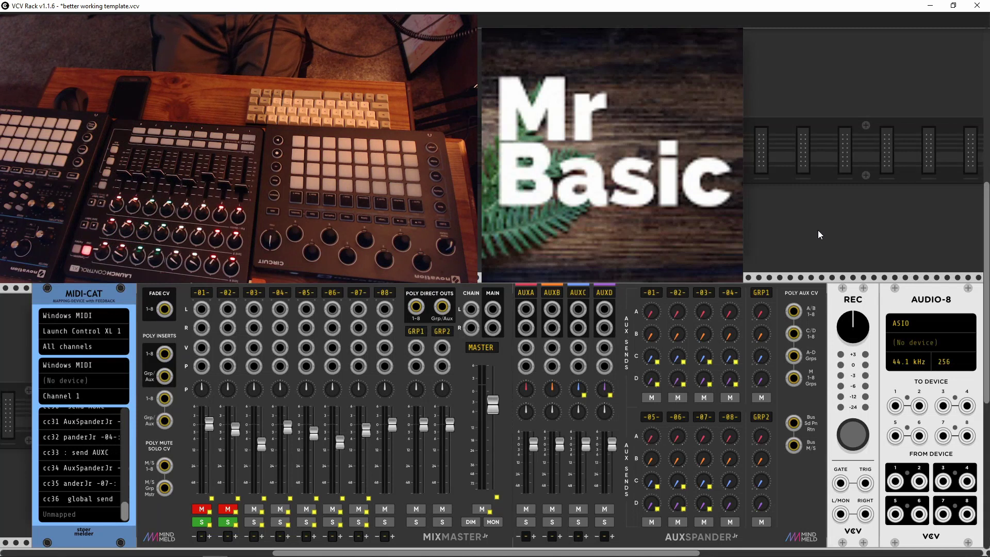
Save the patch with Ctrl+S.
{"action": "key", "text": "ctrl+s"}
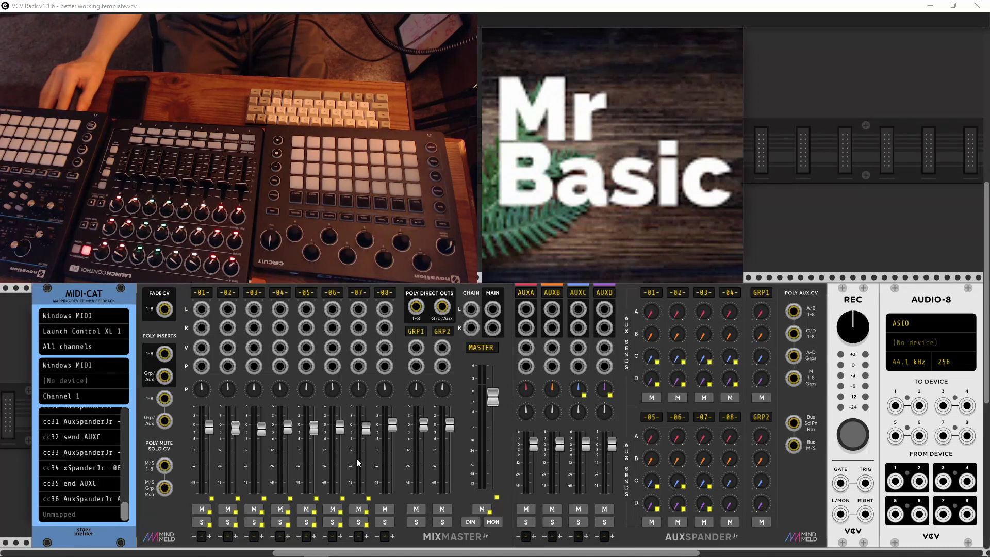
Set the F2 channel 01 mute mapping's note input mode to Toggle.
{"action": "scroll", "coordinate": [74, 477], "scroll_direction": "up", "scroll_amount": 5}
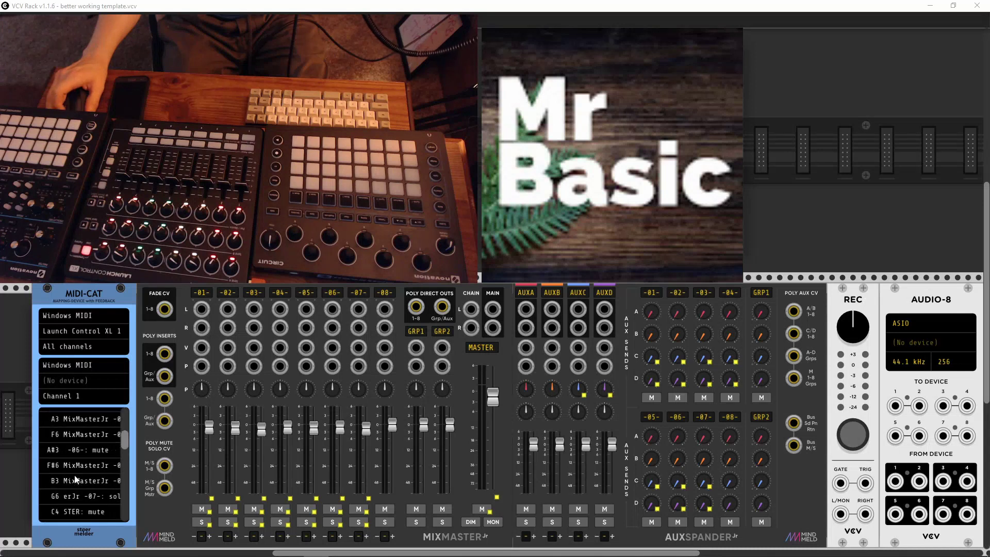
{"action": "scroll", "coordinate": [74, 478], "scroll_direction": "up", "scroll_amount": 3}
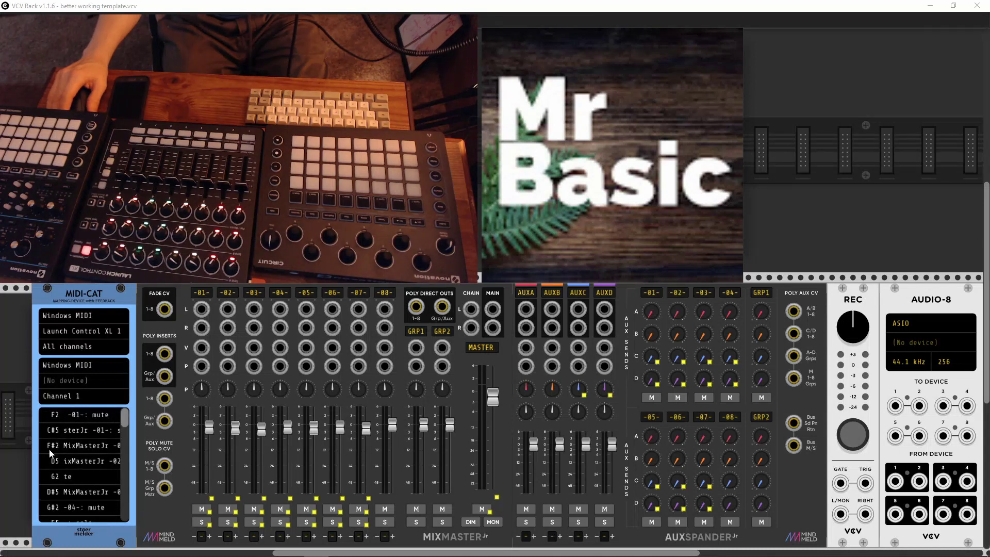
{"action": "right_click", "coordinate": [73, 417]}
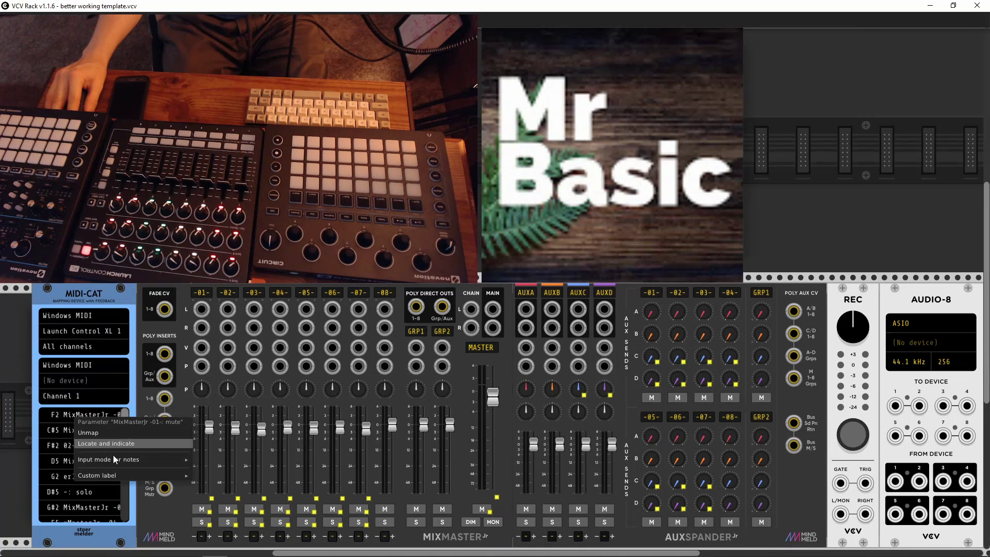
{"action": "mouse_move", "coordinate": [125, 459]}
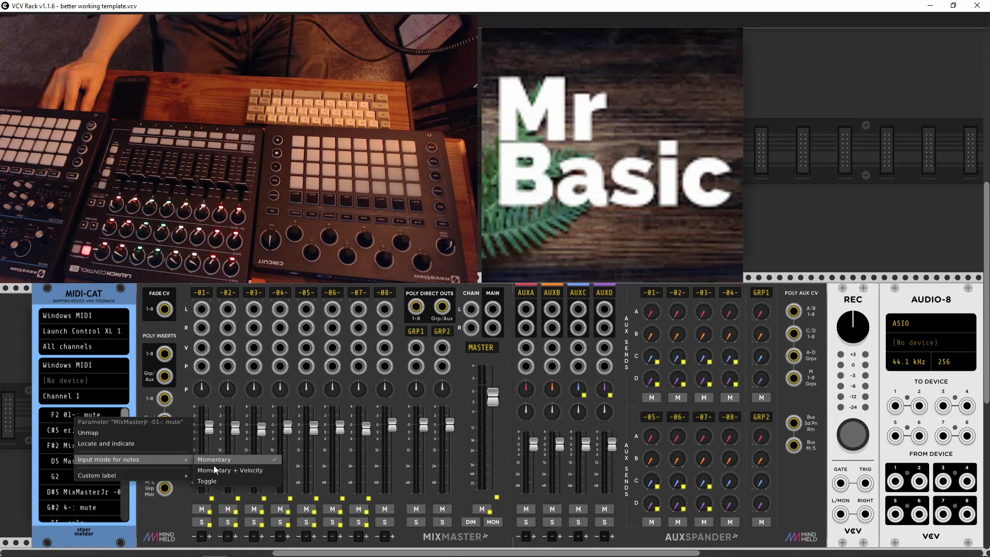
{"action": "left_click", "coordinate": [216, 481]}
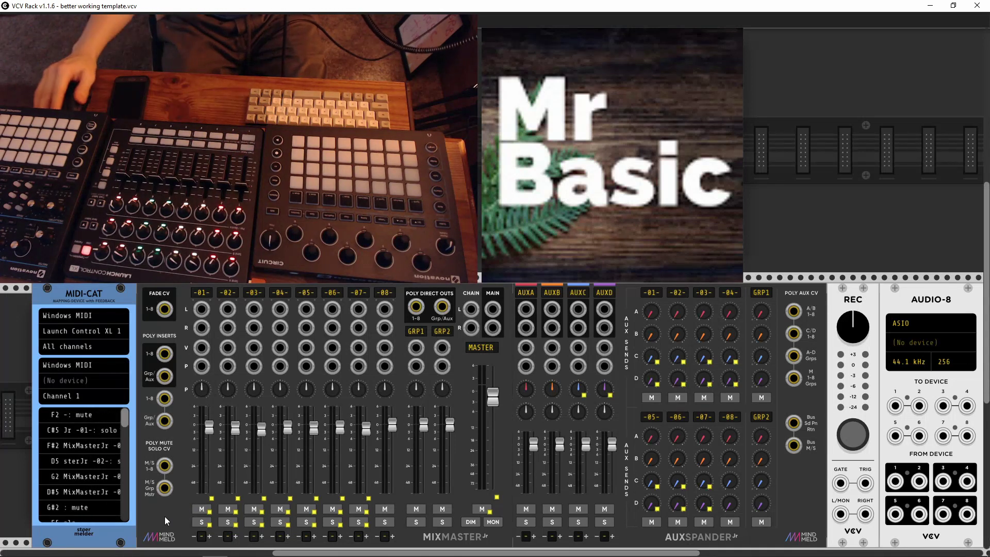
Set note input mode to Toggle for the C#5, F#2 and D5 mappings.
{"action": "right_click", "coordinate": [83, 432]}
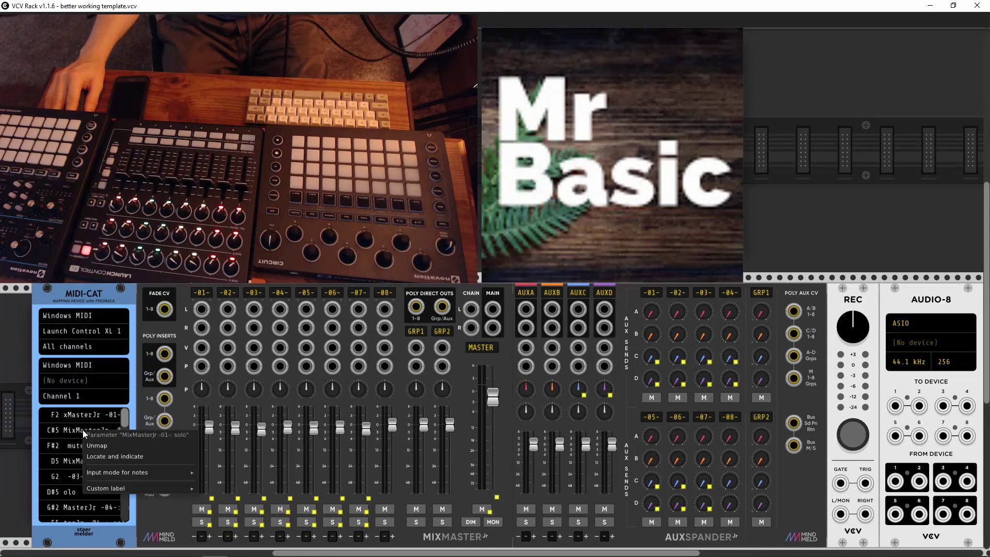
{"action": "mouse_move", "coordinate": [104, 472]}
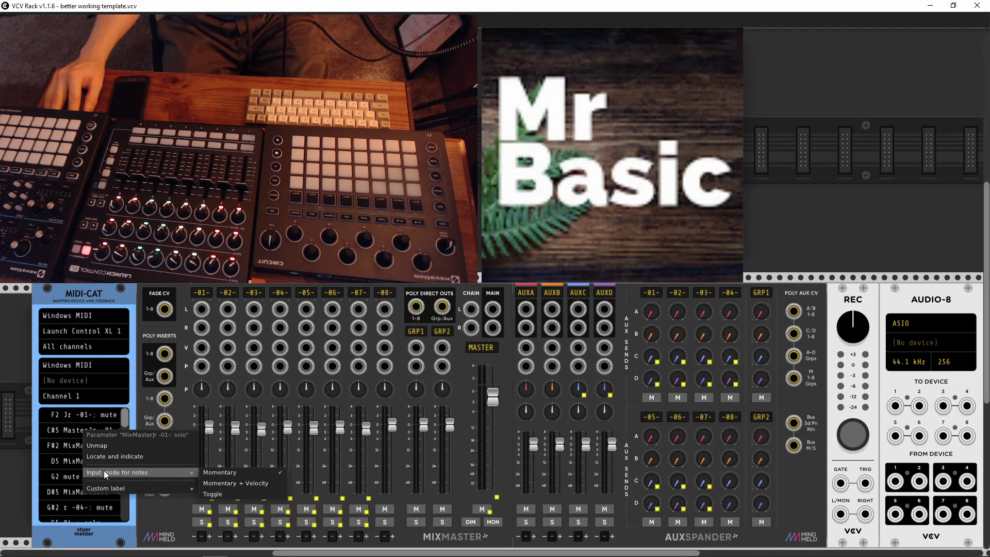
{"action": "left_click", "coordinate": [219, 494]}
{"action": "right_click", "coordinate": [70, 446]}
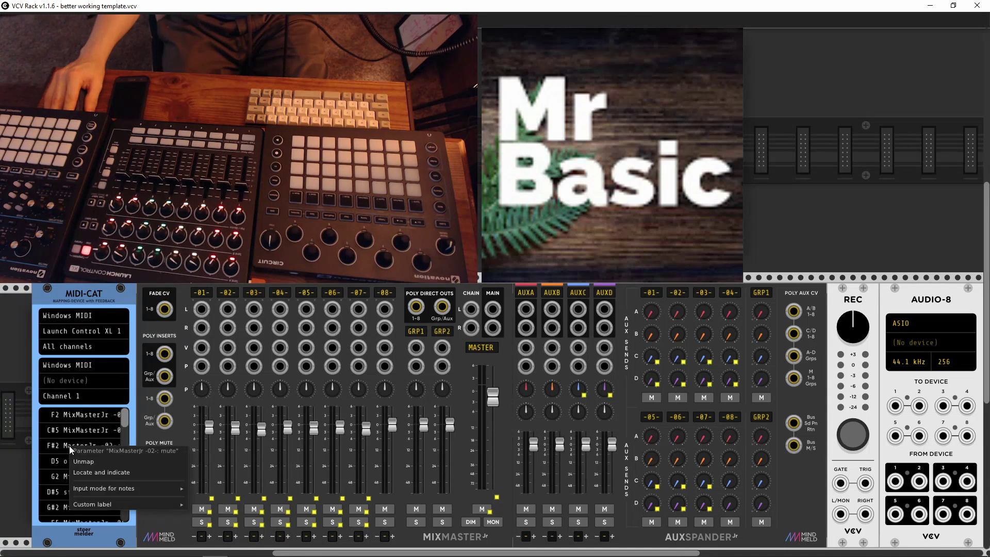
{"action": "mouse_move", "coordinate": [147, 484]}
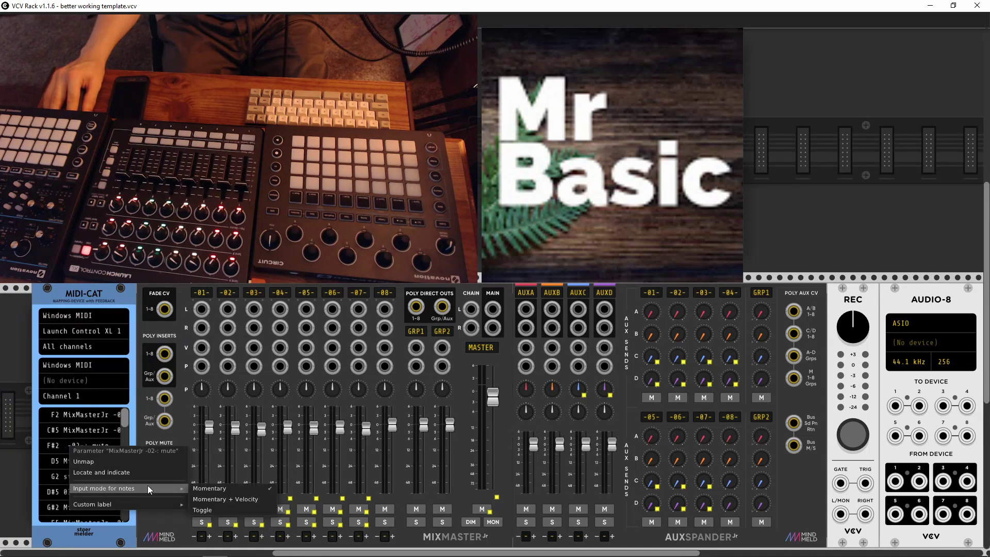
{"action": "left_click", "coordinate": [211, 509]}
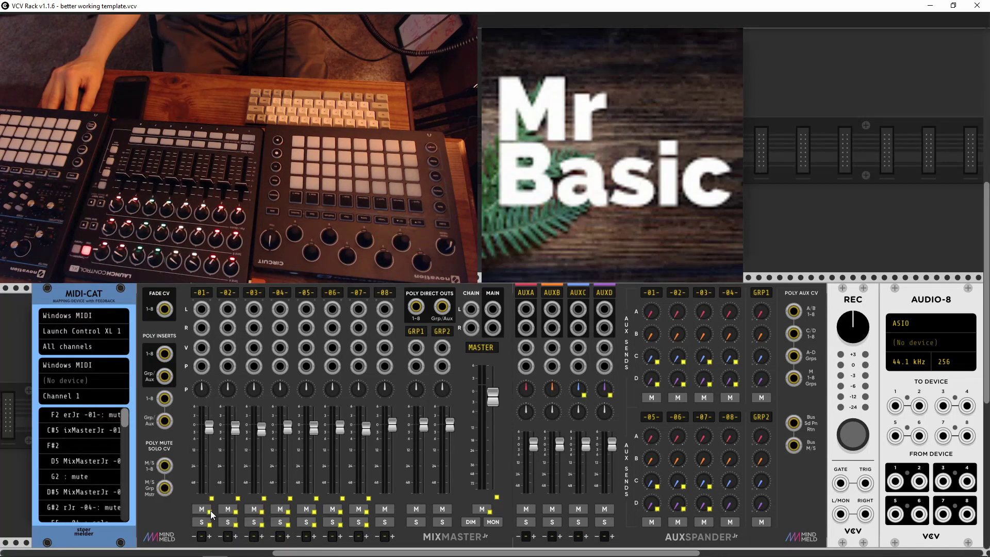
{"action": "right_click", "coordinate": [85, 462]}
{"action": "mouse_move", "coordinate": [116, 503]}
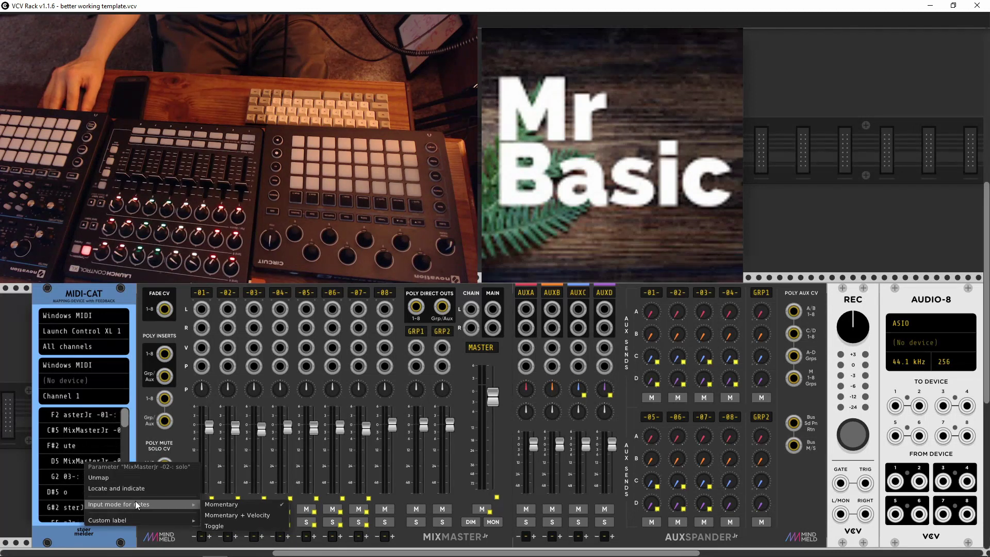
{"action": "left_click", "coordinate": [221, 525]}
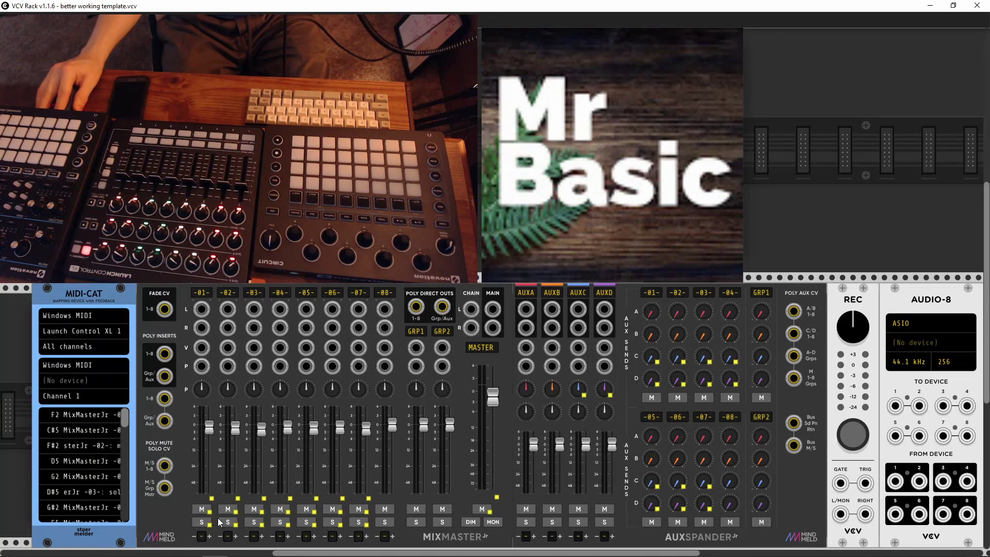